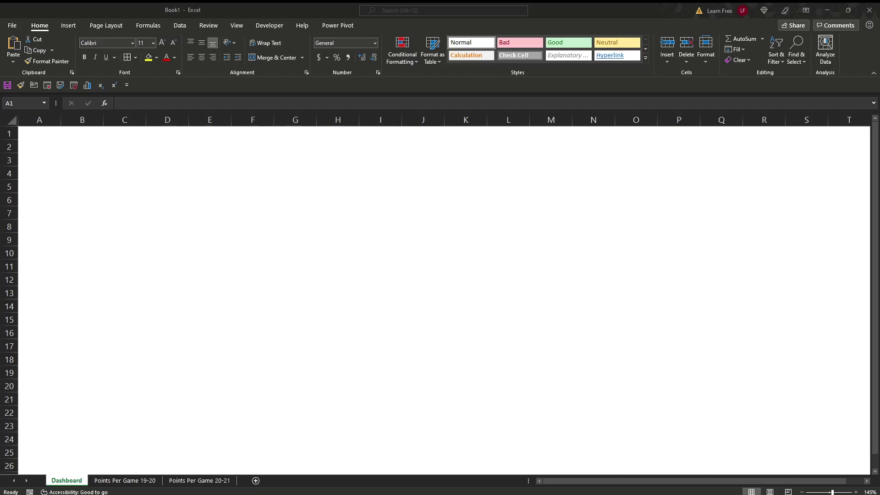
Insert a PivotTable of the Points Per Game 19-20 range A1:AD26 at Dashboard cell B3.
click(147, 480)
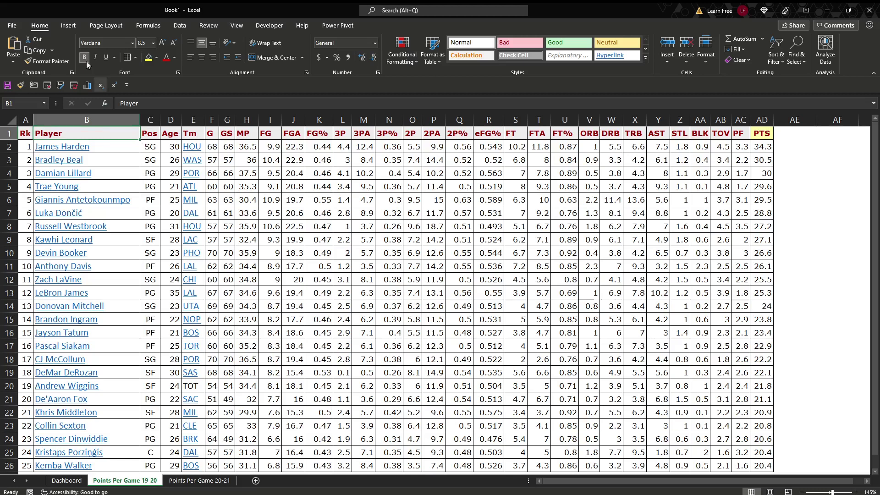
click(69, 26)
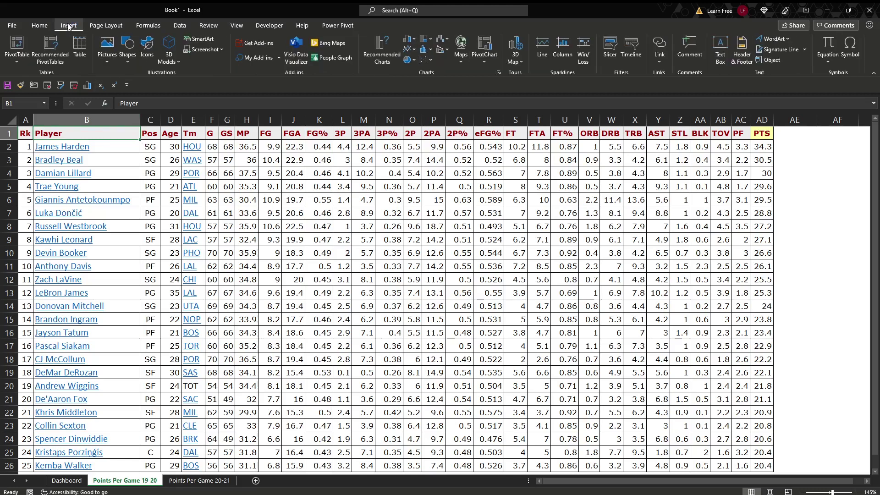
click(24, 50)
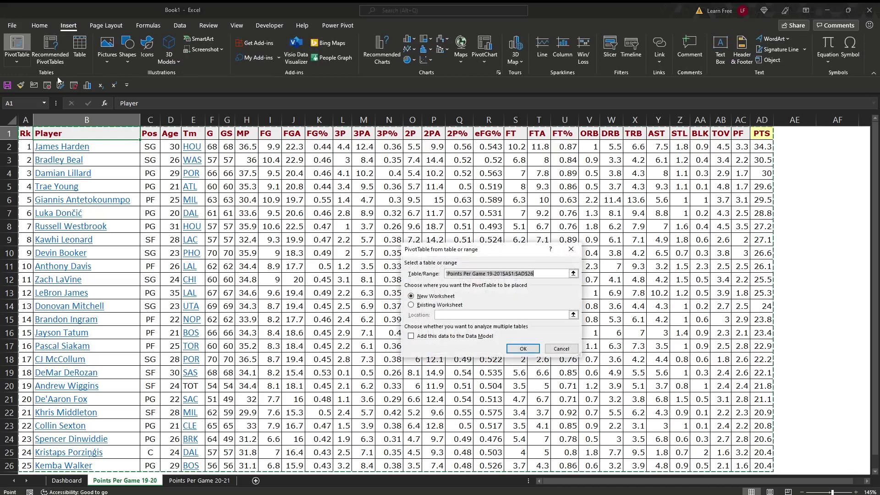
click(437, 305)
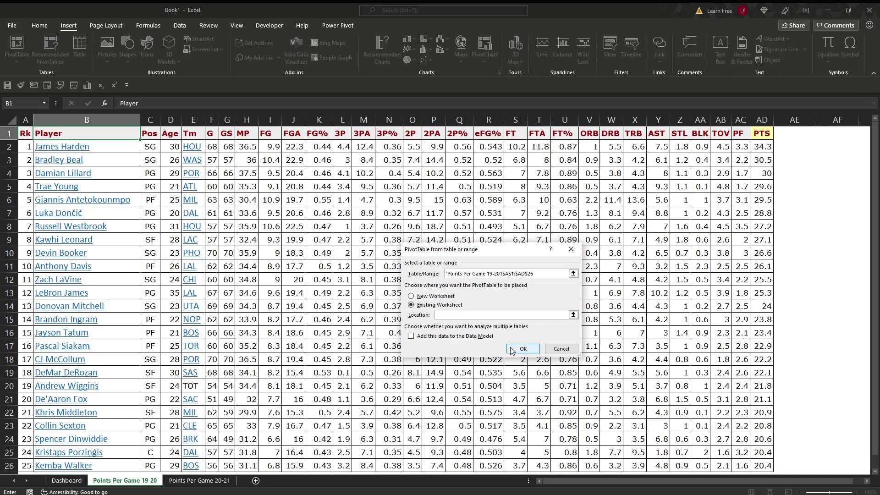
click(573, 314)
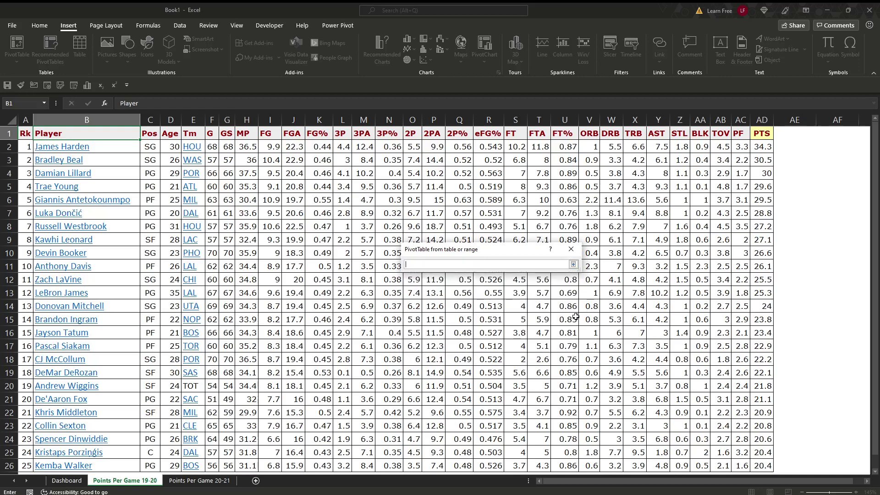
click(573, 264)
click(71, 481)
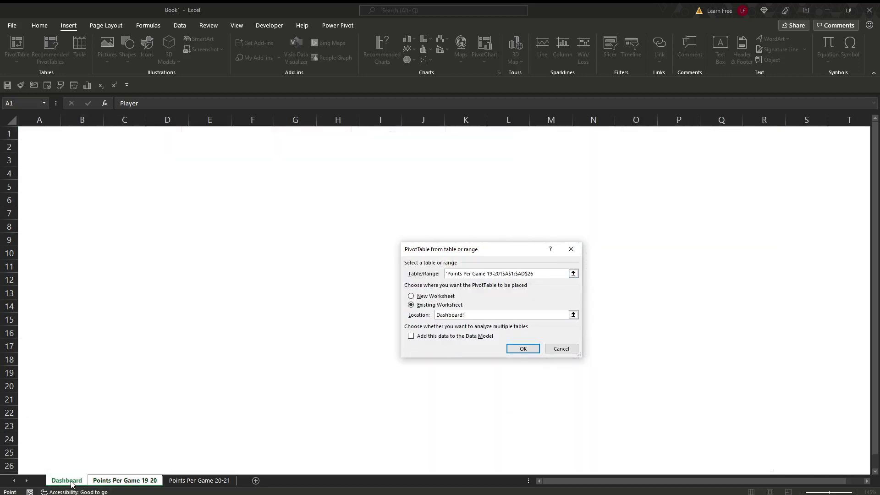
click(81, 157)
click(523, 349)
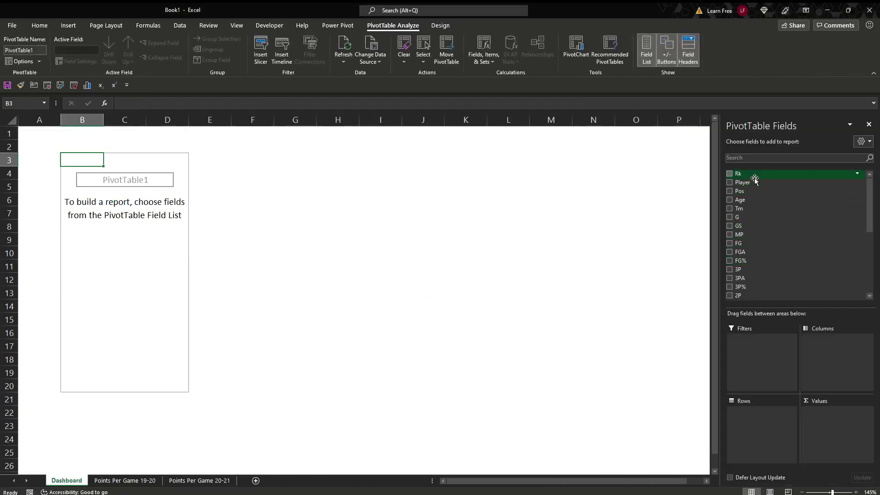
Lay out the pivot with Player in Rows, Rk in Filters and Sum of 3P in Values.
drag(756, 184, 759, 433)
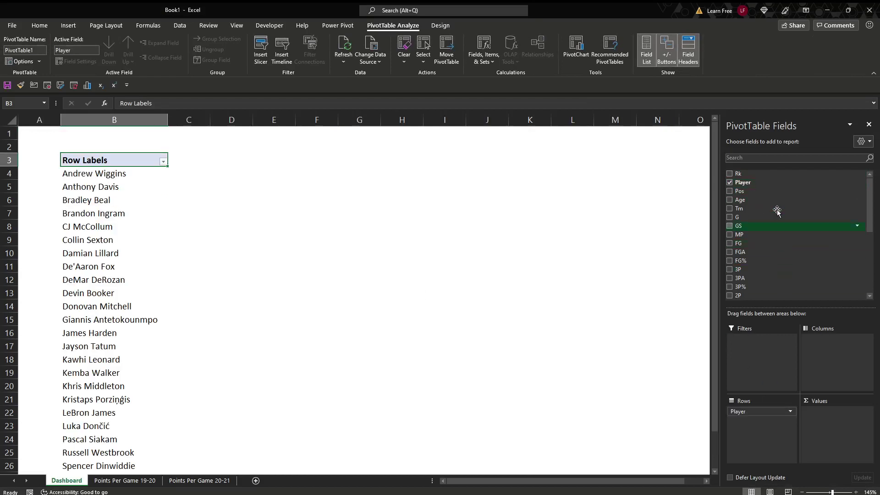
drag(770, 174, 771, 359)
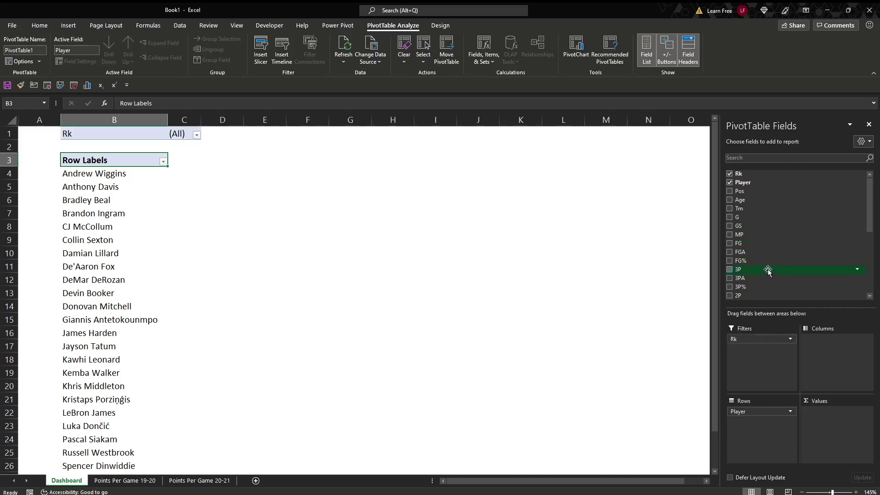
drag(768, 270, 843, 418)
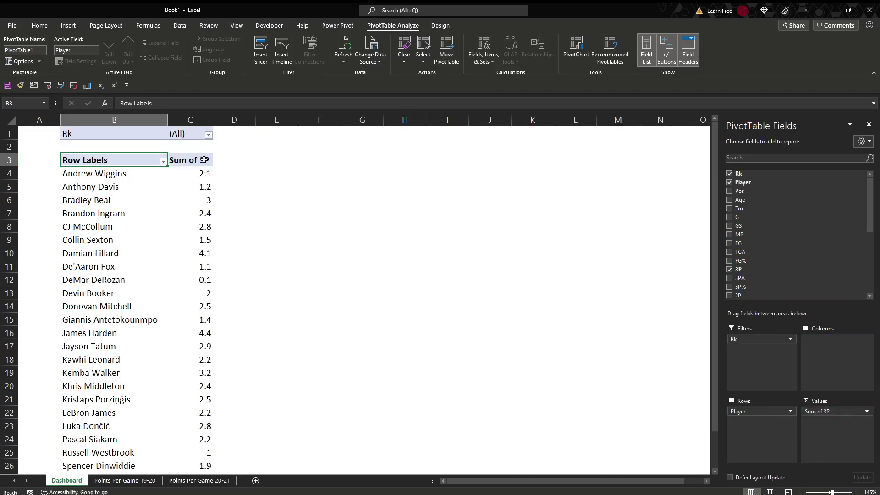
Filter Rk to ranks 1–5 so only five players show, totalling 16.3.
click(208, 134)
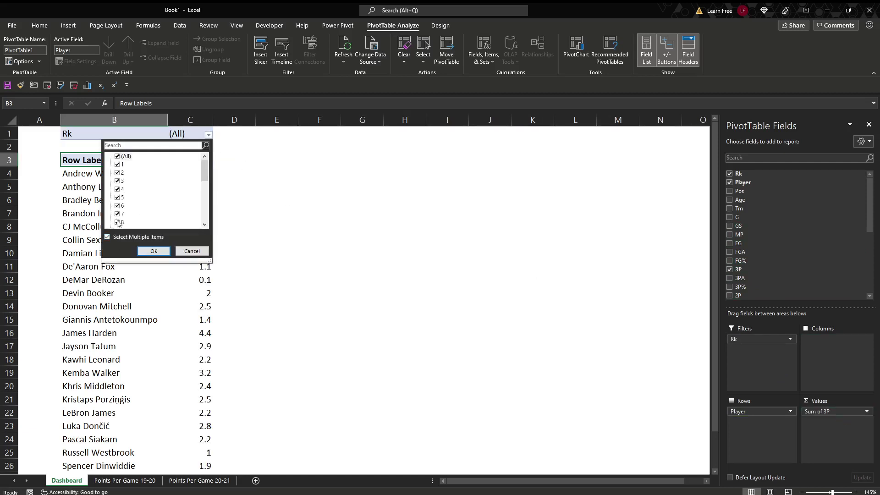
click(116, 156)
click(117, 164)
click(117, 172)
click(117, 180)
click(116, 189)
click(118, 197)
click(154, 252)
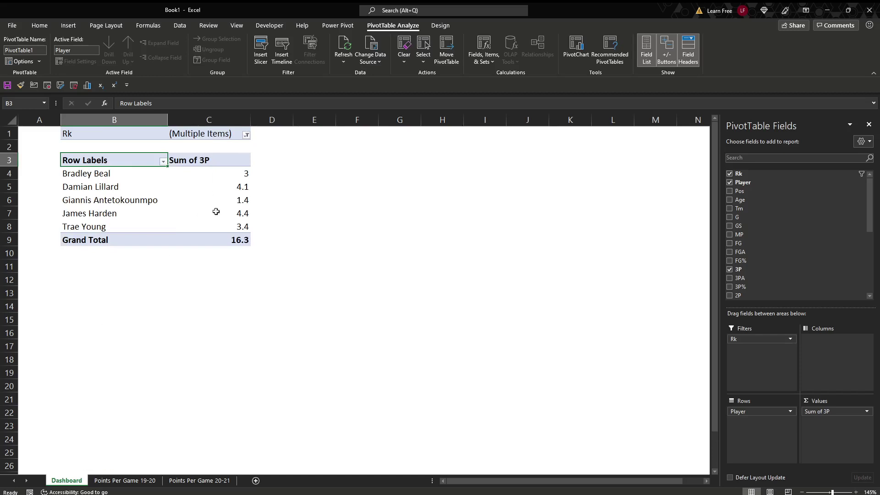
click(209, 188)
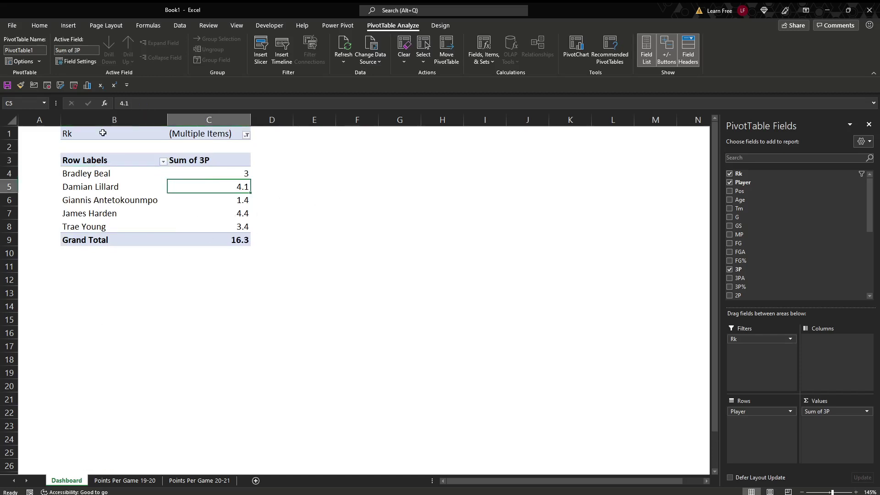
Copy the 3P pivot table from B1:C9 to cell F1.
drag(103, 132, 238, 236)
key(ctrl+c)
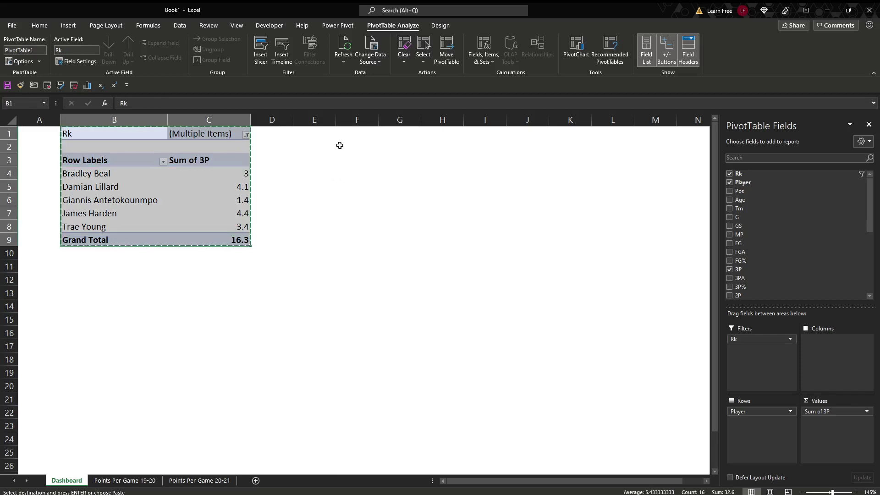
click(345, 131)
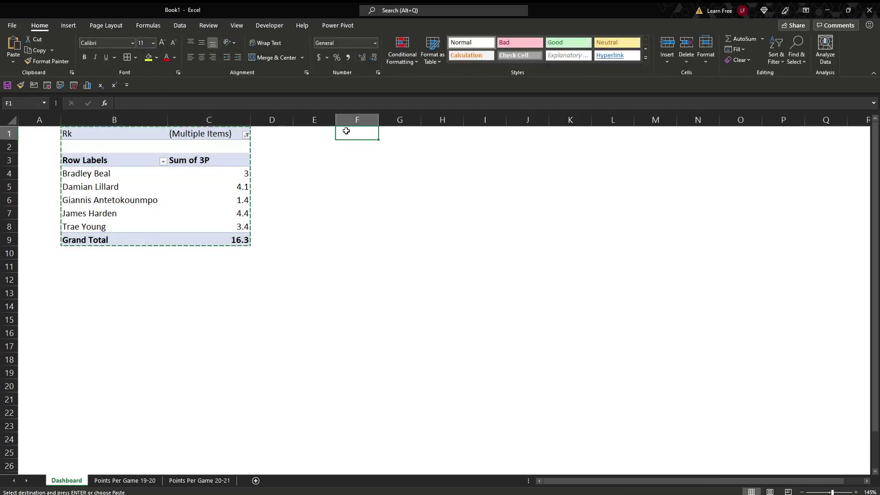
key(ctrl+v)
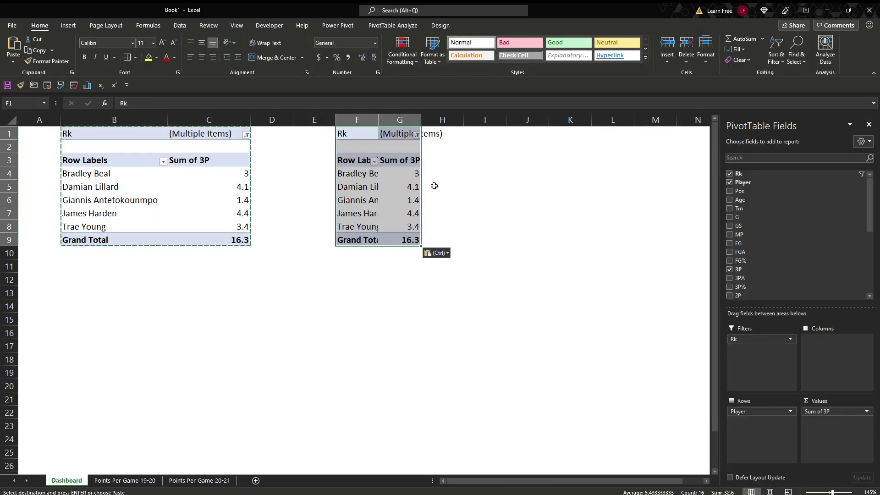
Autofit columns F and G and switch the copied pivot's value from 3P to 2P.
drag(358, 119, 393, 120)
double_click(378, 120)
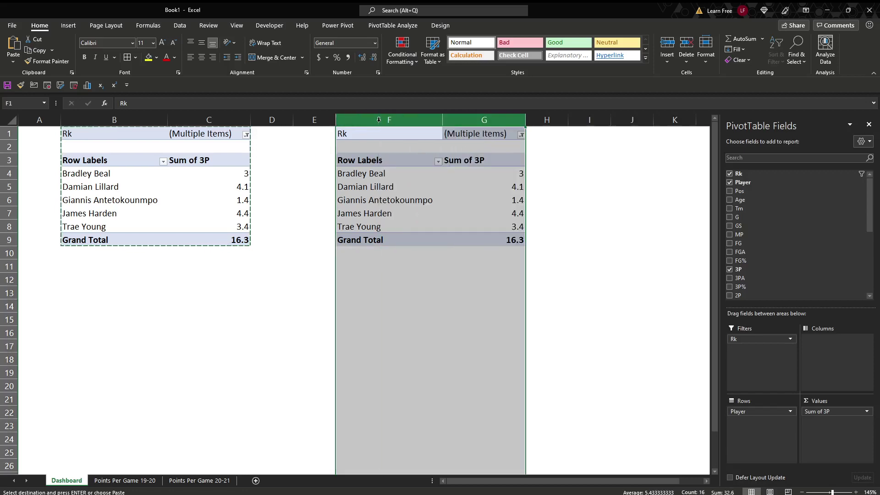
click(495, 198)
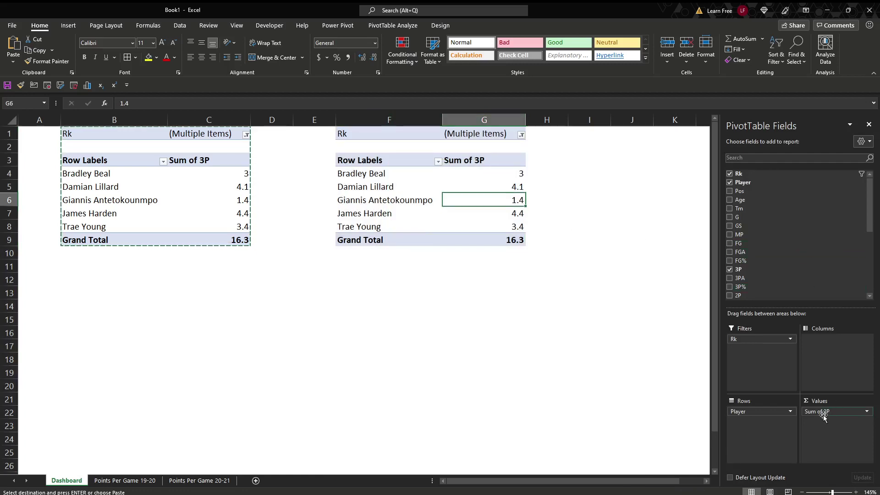
mouse_move(824, 417)
mouse_down()
mouse_move(804, 253)
mouse_move(824, 431)
mouse_up()
scroll(800, 254, down, 1)
drag(371, 142, 505, 239)
Paste the 2P pivot at B12 and confirm its Rk filter still keeps ranks 1–5.
click(77, 277)
key(ctrl+v)
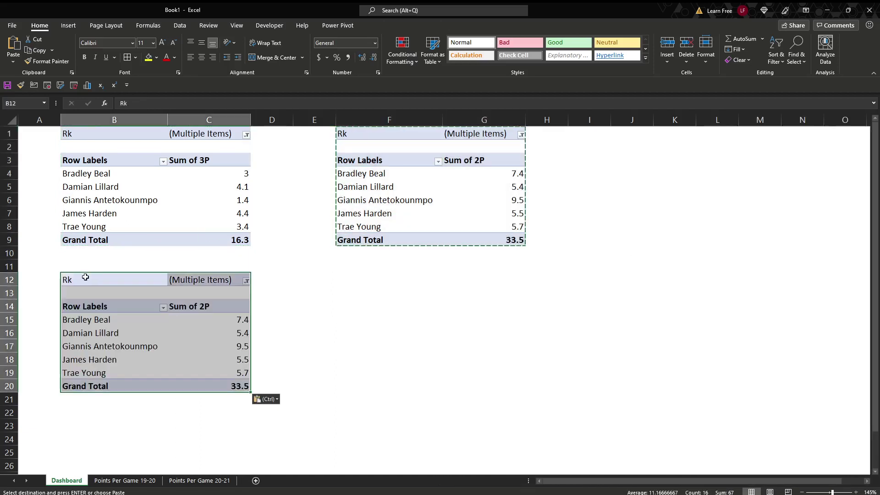
click(246, 281)
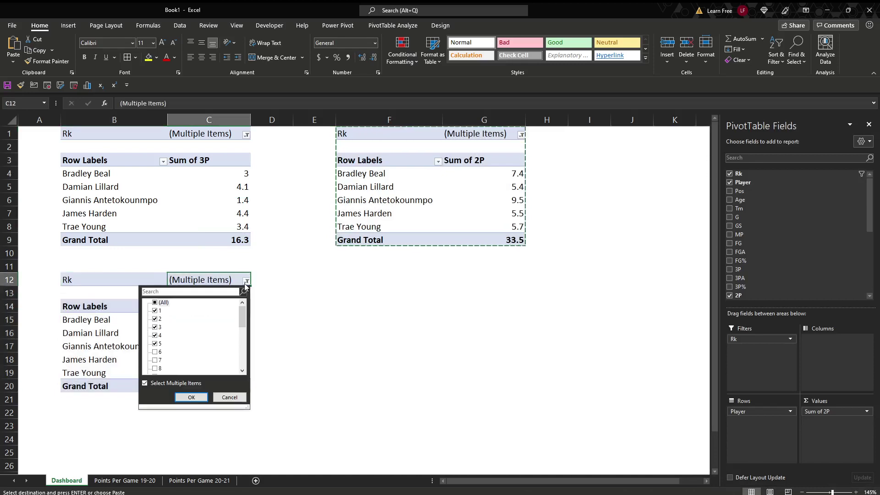
click(246, 281)
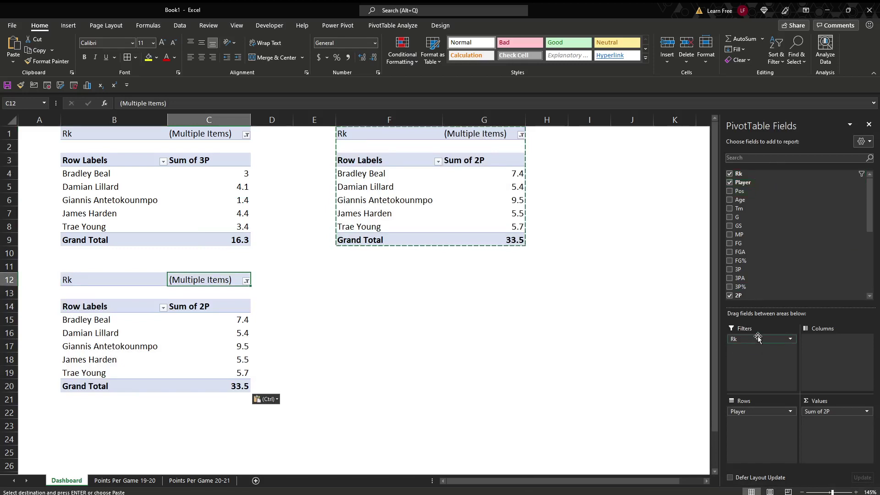
click(246, 281)
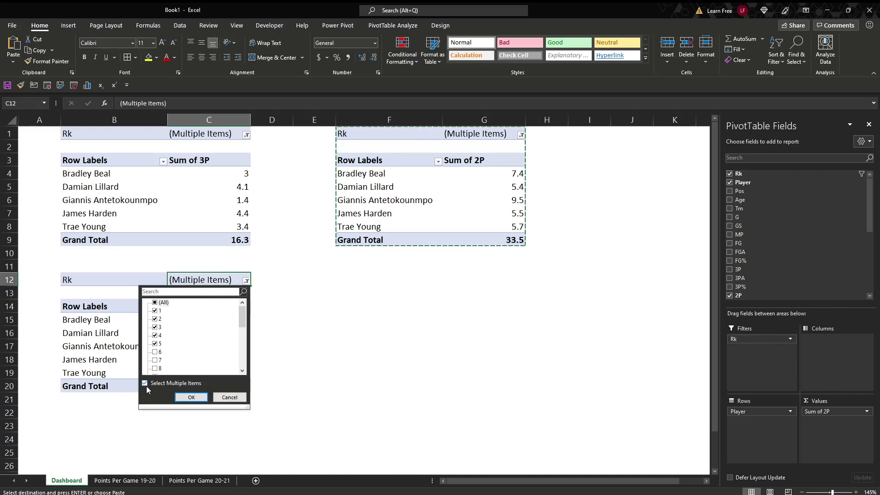
click(230, 397)
click(196, 338)
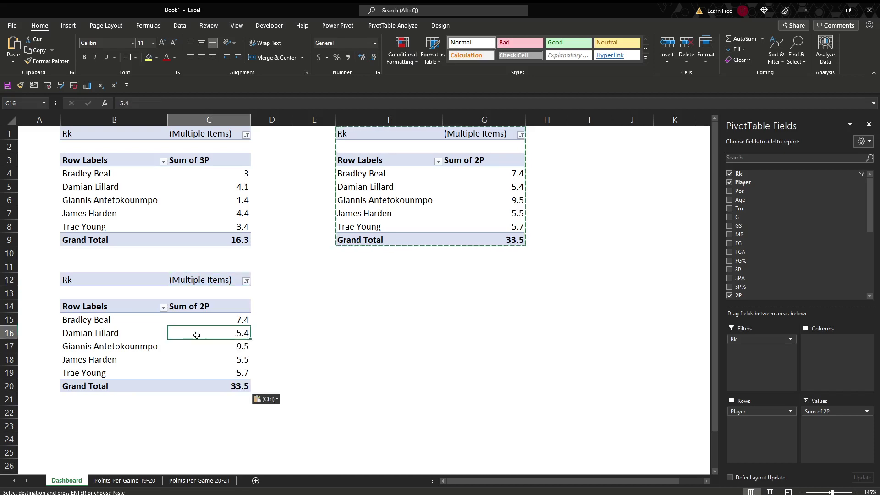
Replace 2P with PTS in the B12 pivot, giving a Grand Total of 153.9.
drag(847, 412, 803, 259)
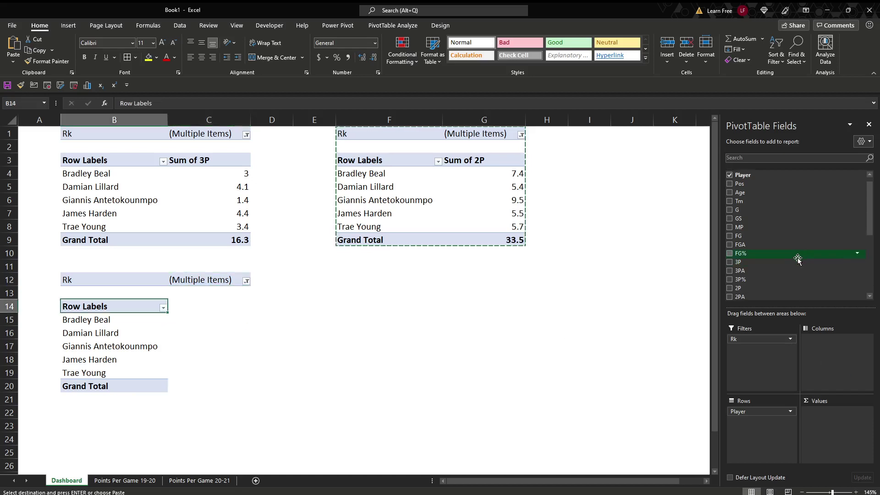
scroll(802, 245, down, 4)
scroll(802, 244, down, 1)
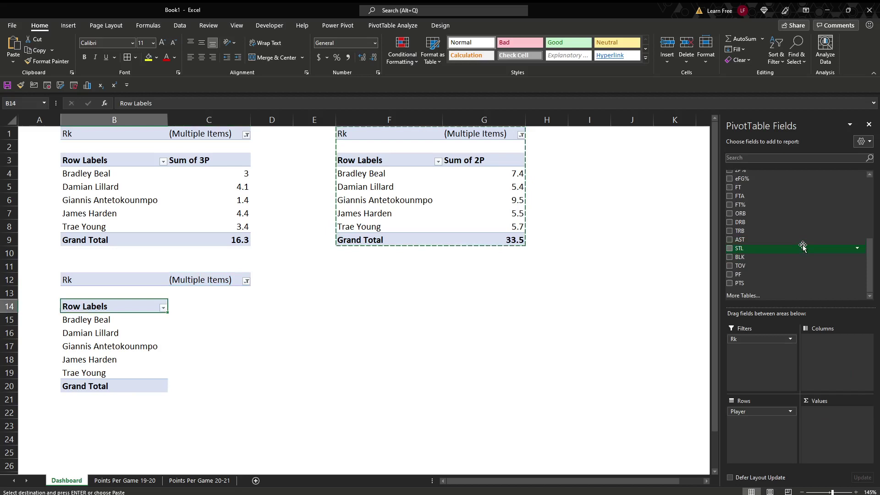
drag(782, 282, 832, 415)
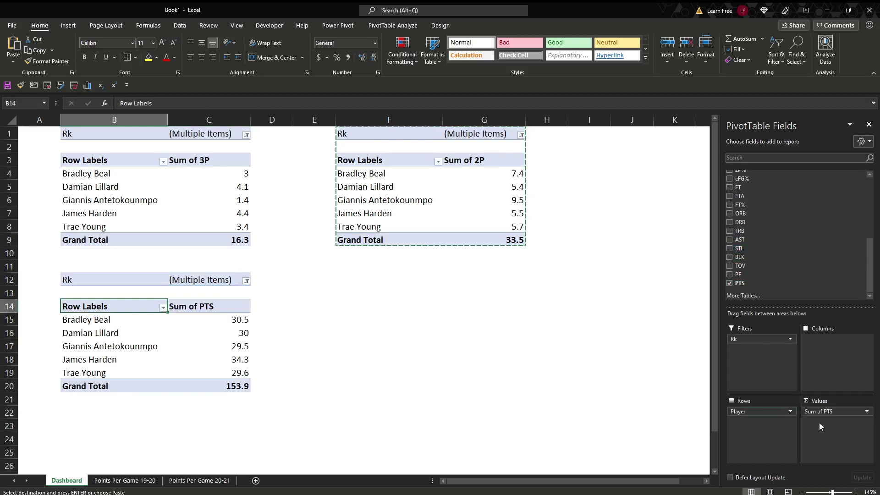
click(207, 323)
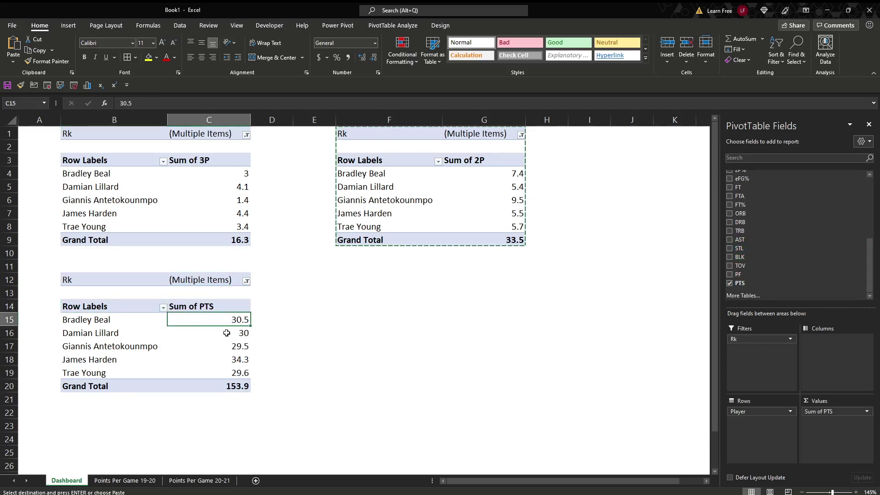
click(218, 307)
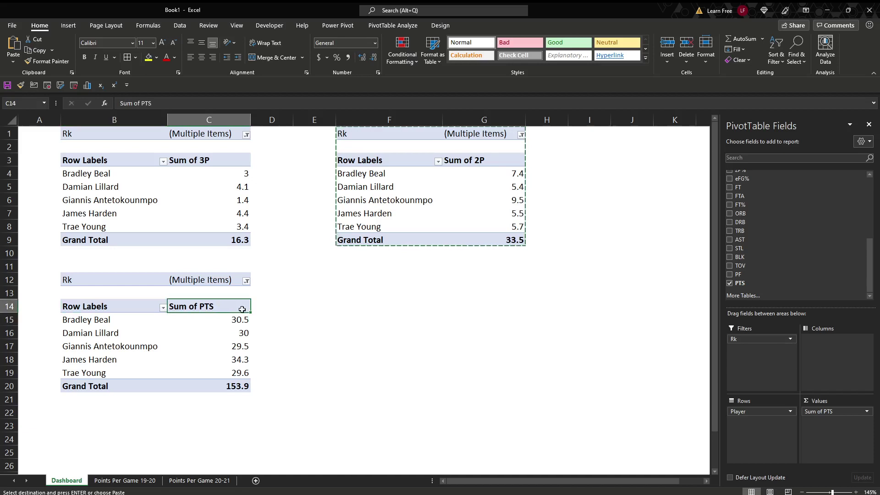
click(866, 411)
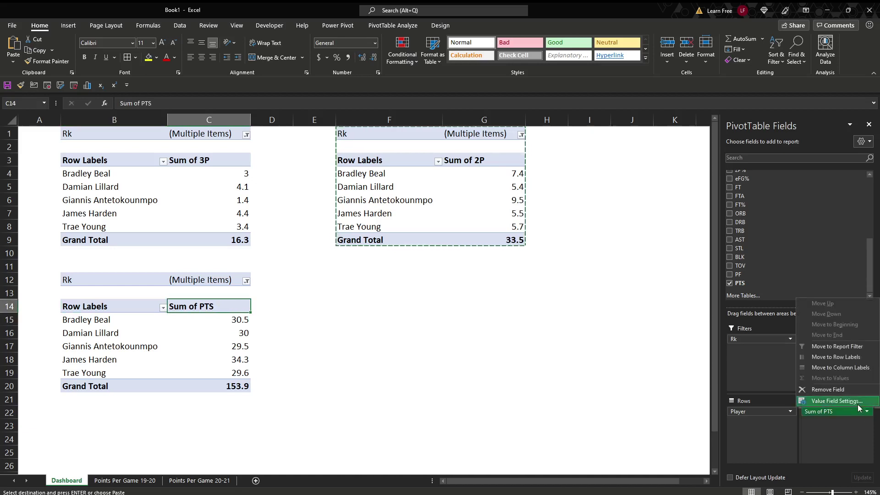
click(857, 403)
click(567, 219)
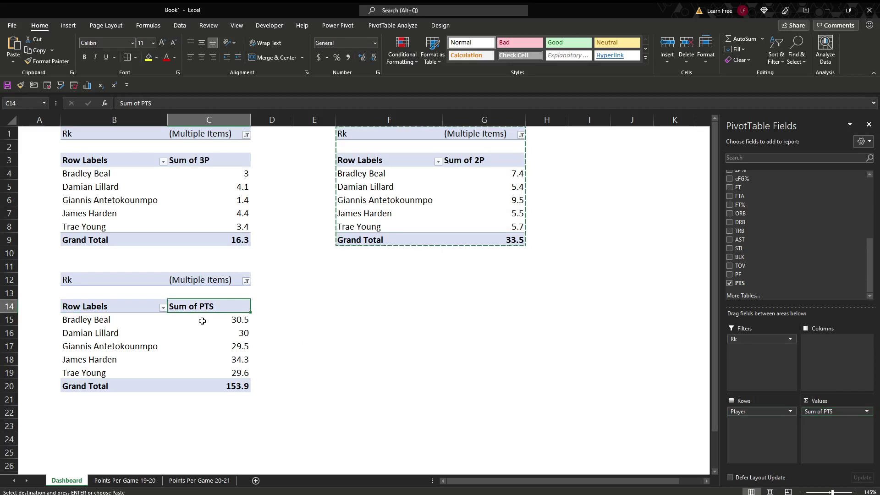
mouse_move(218, 321)
Summarize PTS as Average instead of Sum, giving a Grand Total of 30.78.
click(868, 412)
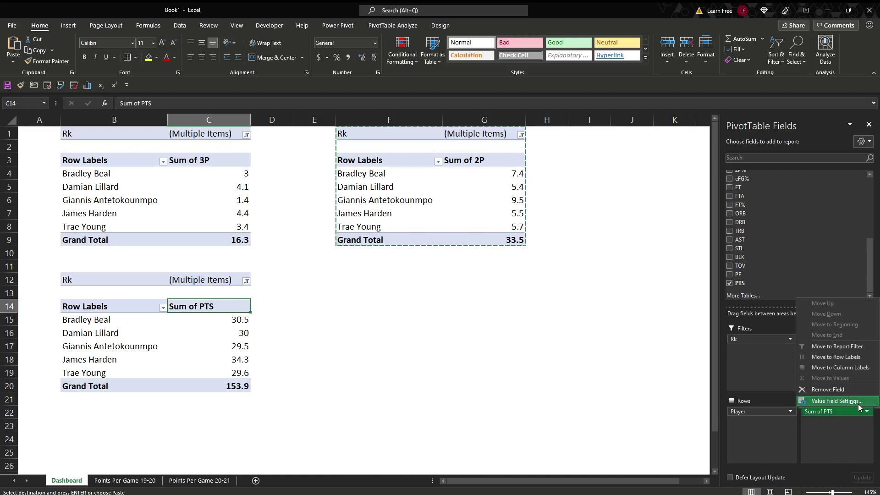
click(835, 401)
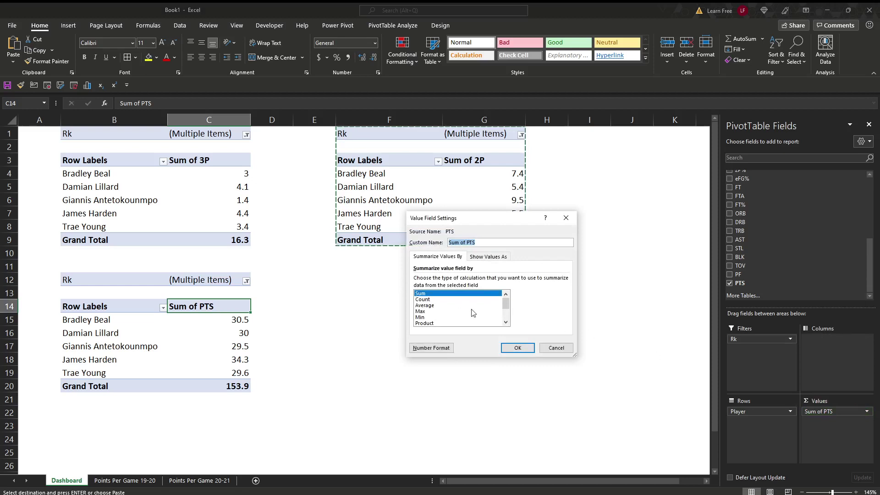
click(449, 305)
click(518, 347)
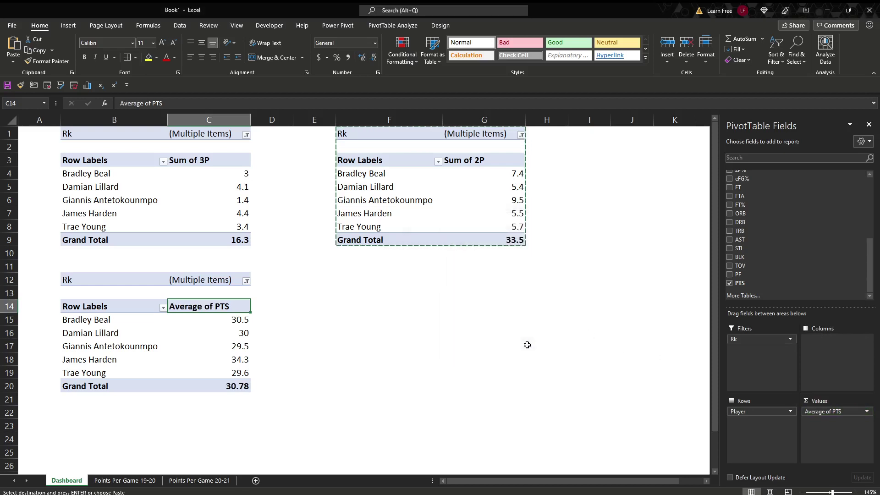
Select the whole Average of PTS pivot table at B12:C20.
drag(204, 320, 209, 377)
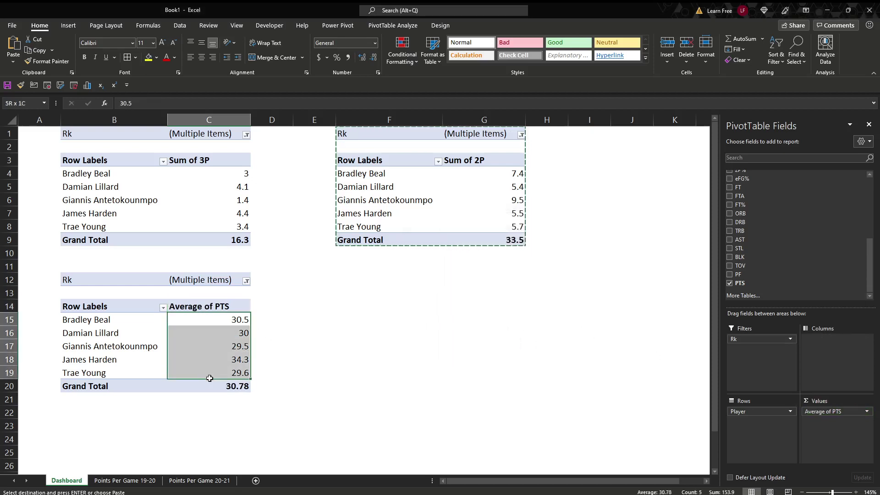
click(203, 359)
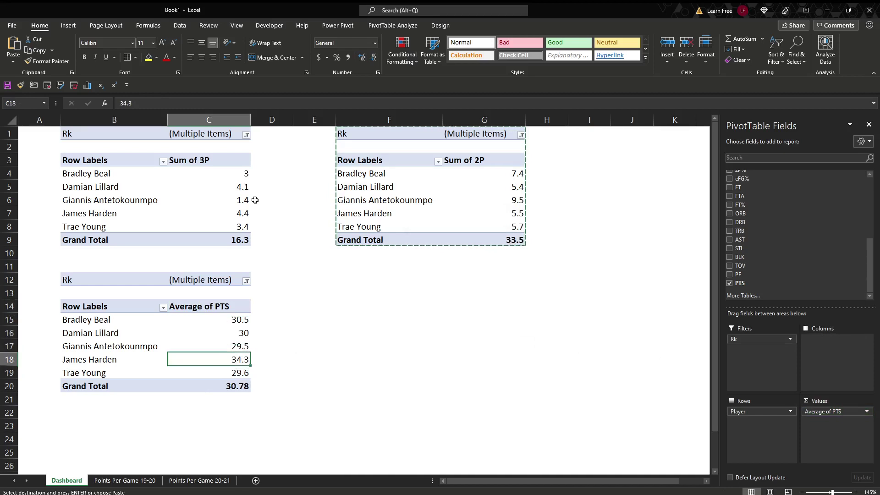
click(592, 279)
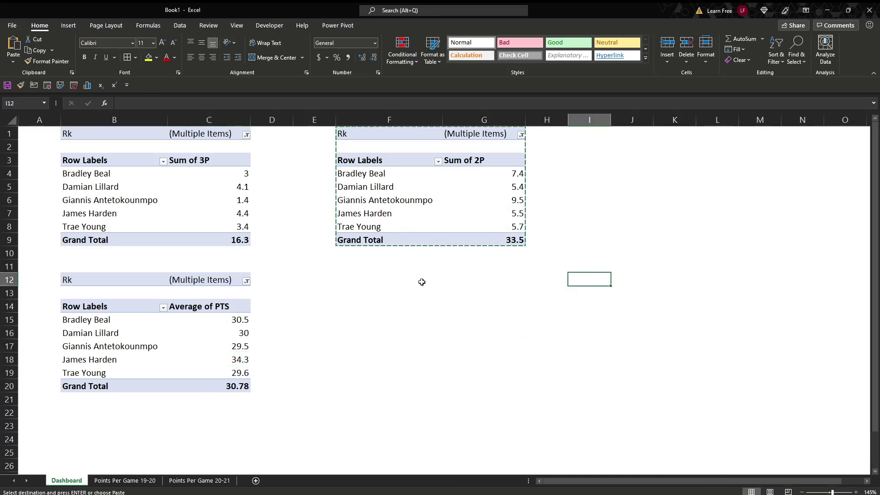
drag(116, 282, 220, 387)
Copy the average points pivot to F12 and replace its value field with FG%.
key(ctrl+c)
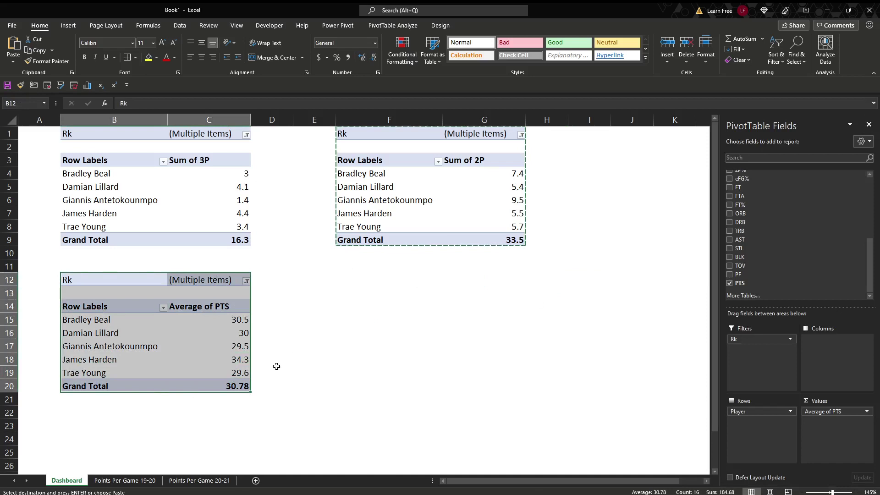
click(365, 274)
key(ctrl+v)
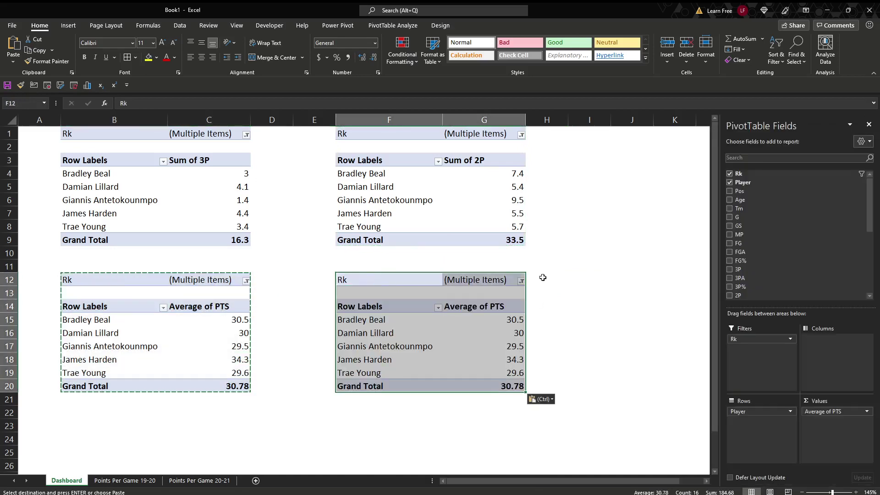
drag(846, 409, 786, 268)
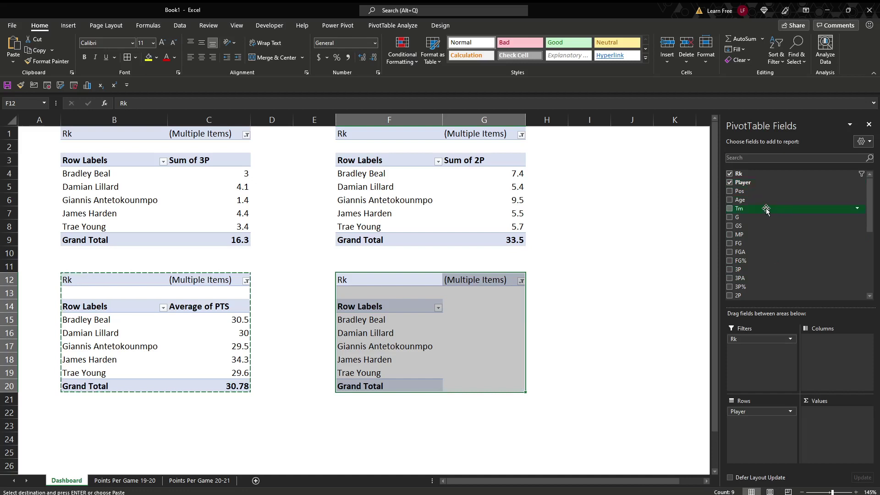
scroll(765, 208, down, 1)
drag(766, 208, 839, 415)
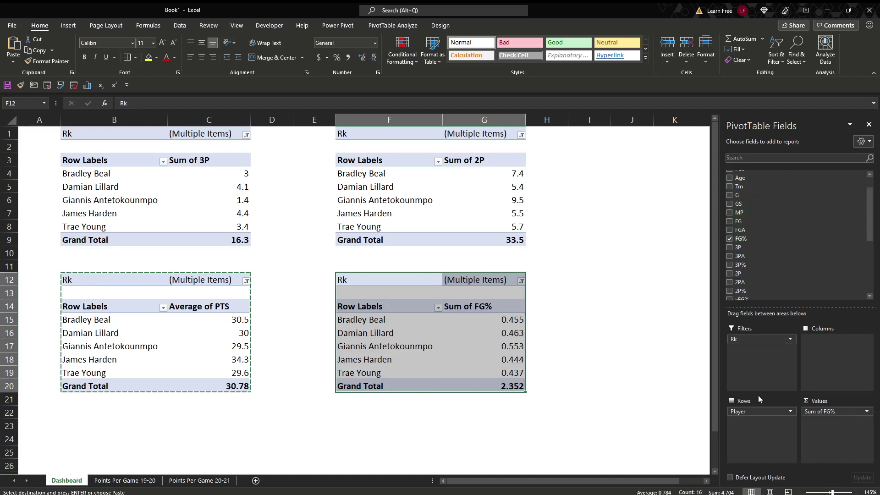
Format the FG% values in G15:G20 as percentages.
click(495, 320)
drag(495, 320, 496, 387)
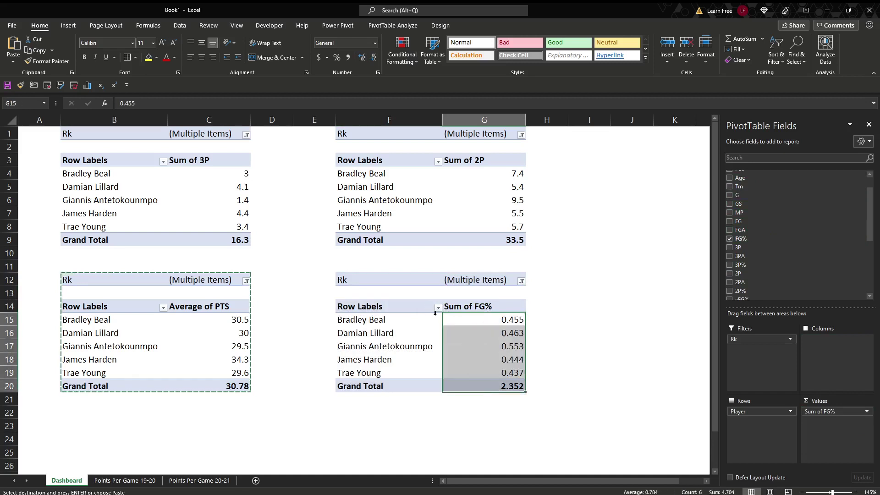
key(ctrl+shift+5)
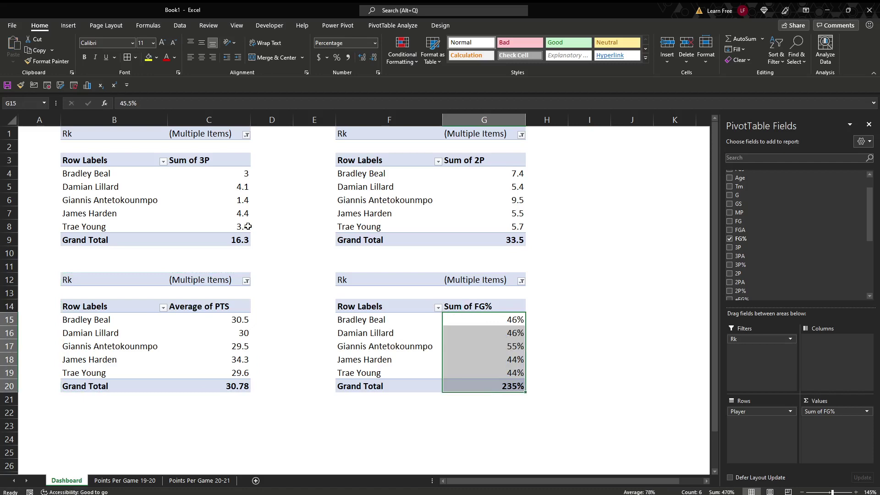
Apply the blue-header pivot style to the 3P and 2P tables.
click(185, 186)
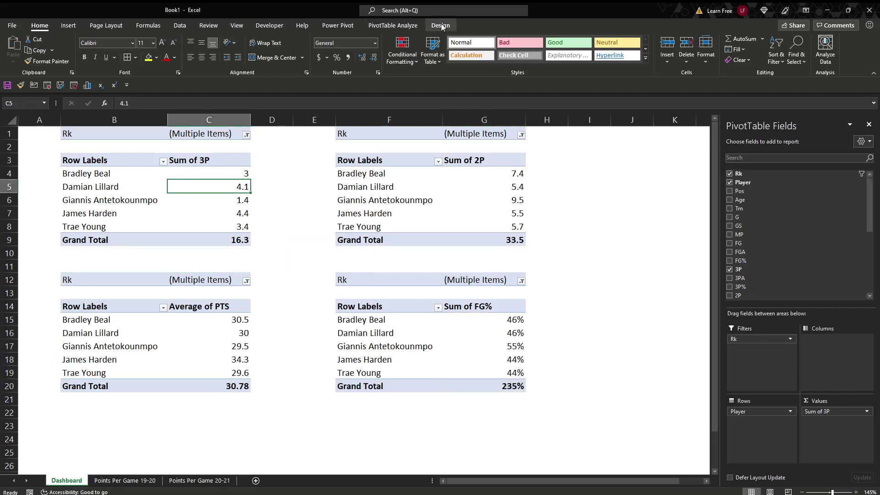
click(440, 25)
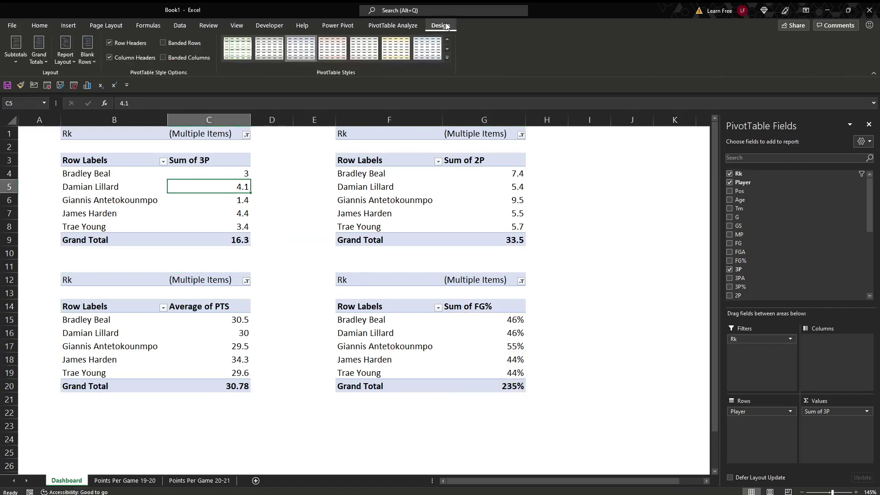
click(447, 57)
click(301, 85)
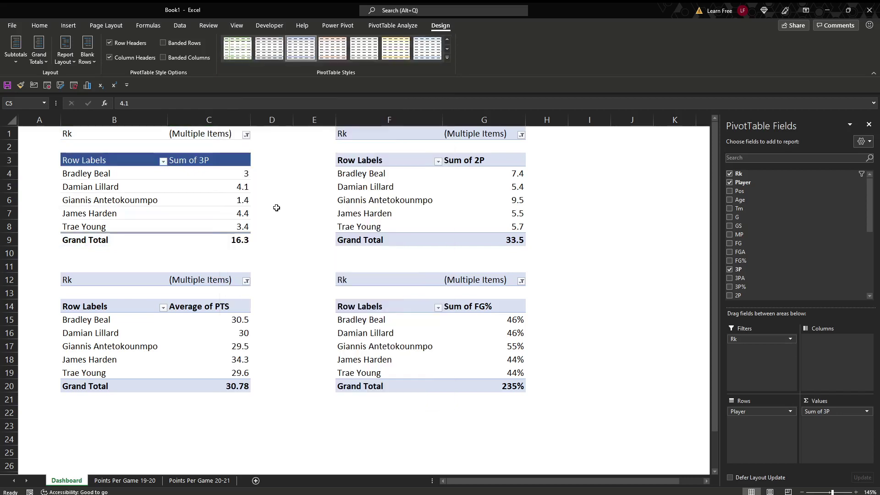
click(340, 200)
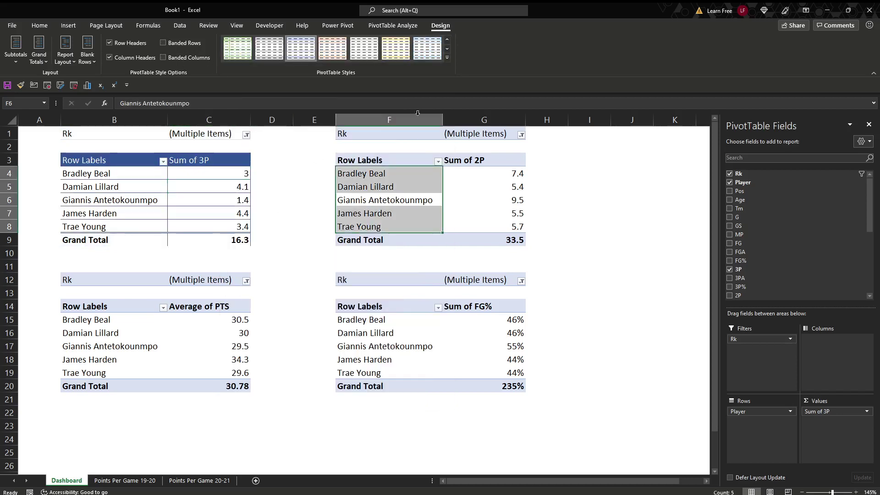
click(446, 57)
click(300, 85)
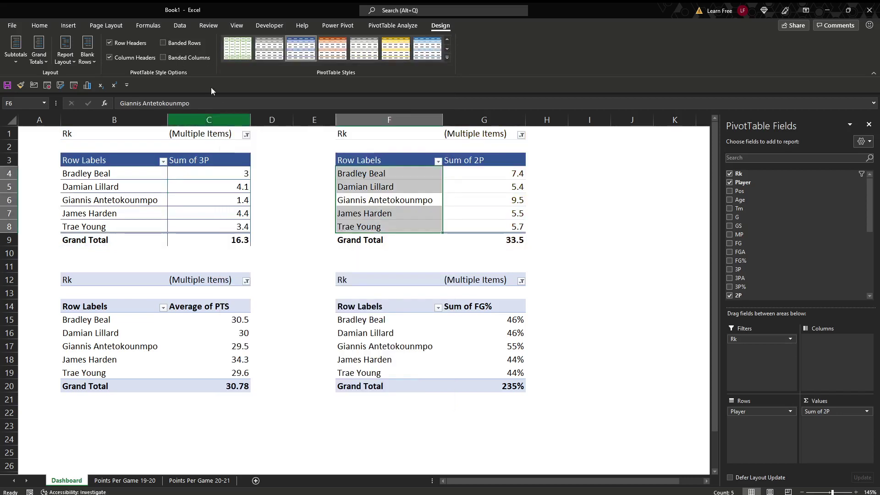
Give the Average of PTS pivot the blue medium style and adjust banded columns and rows.
click(199, 320)
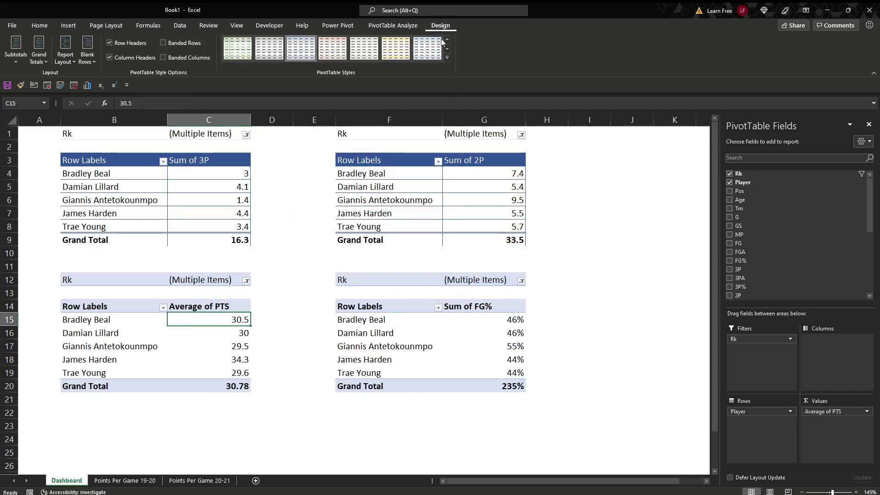
click(446, 56)
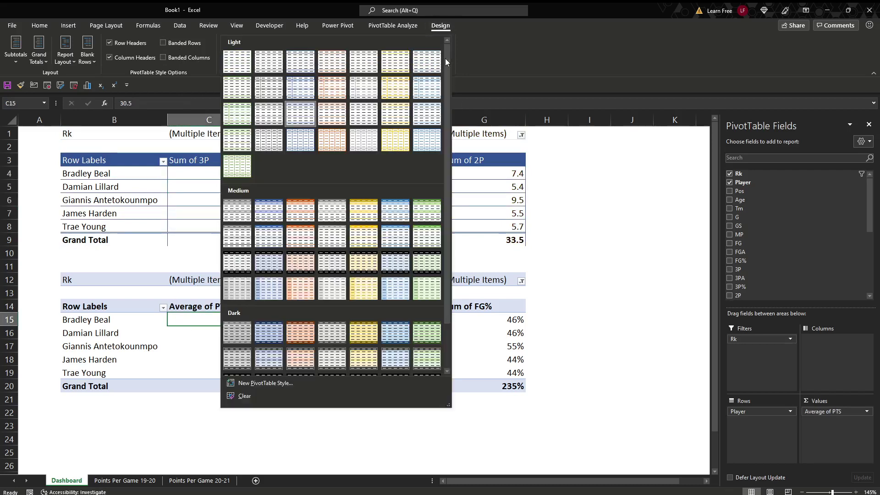
click(269, 217)
click(163, 58)
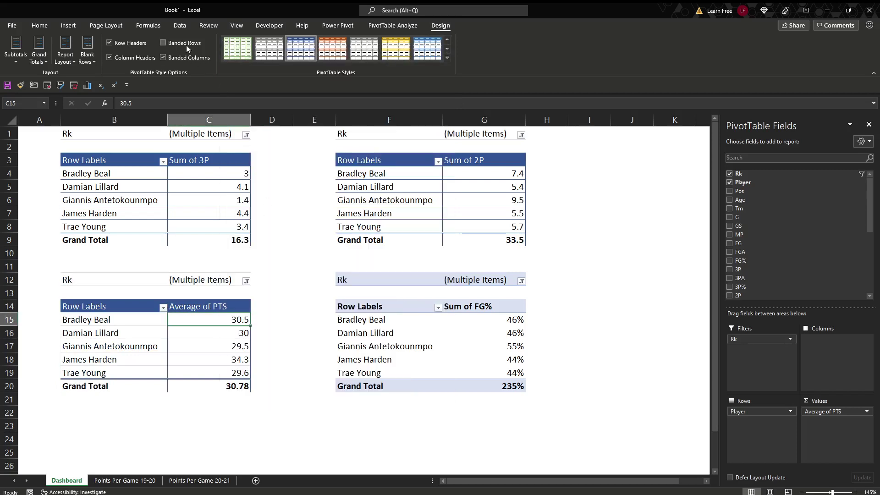
click(185, 43)
Give the FG% pivot the same blue medium style with matching banding.
click(387, 319)
click(447, 56)
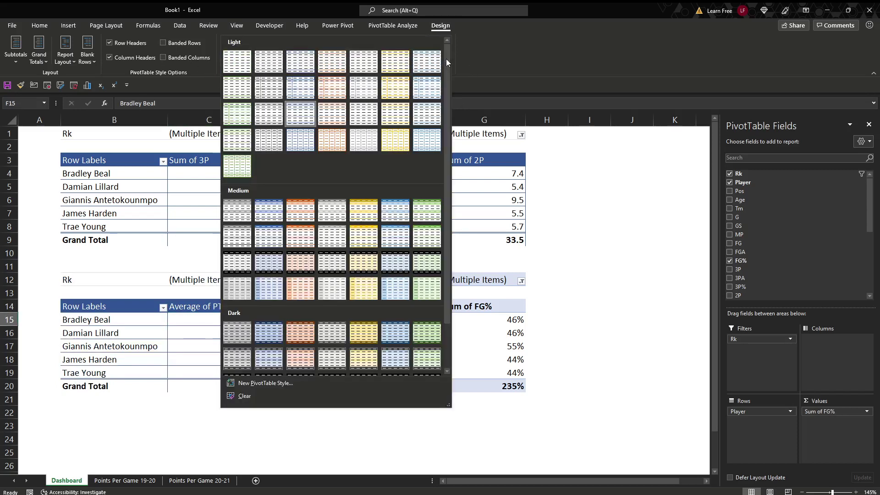
click(269, 210)
click(196, 57)
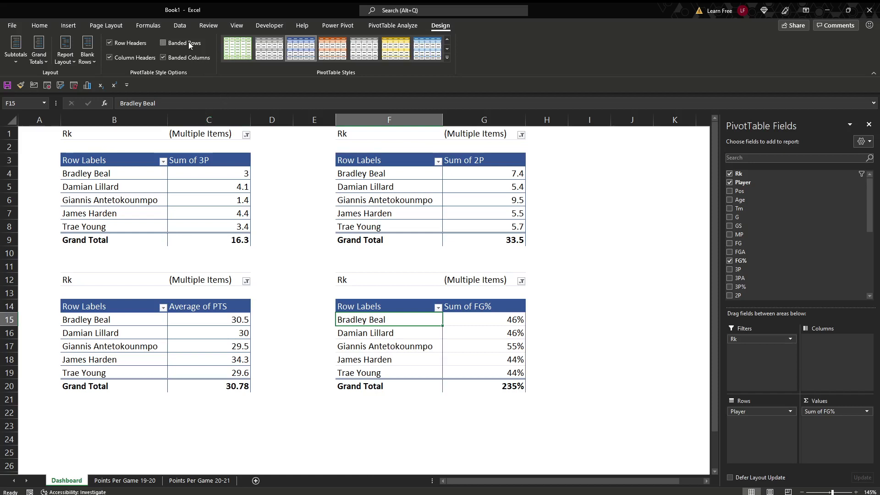
click(189, 43)
click(390, 264)
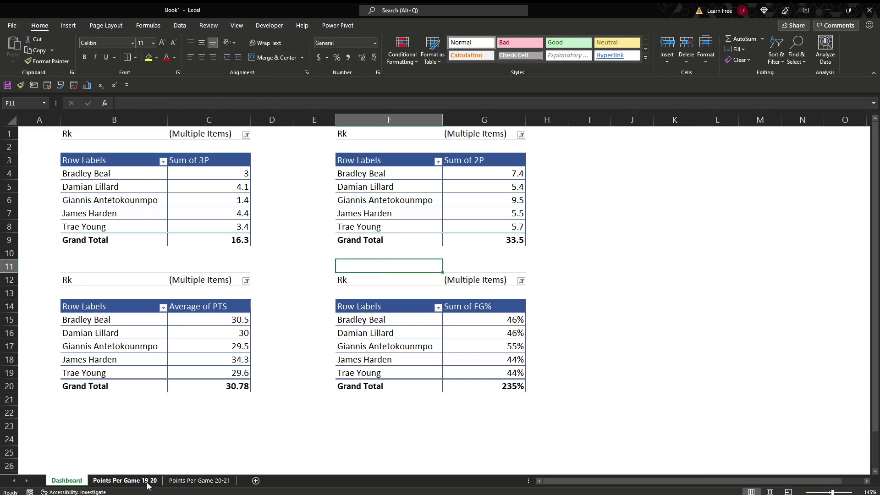
Copy the full 2020-21 player table from the Points Per Game 20-21 sheet.
click(126, 481)
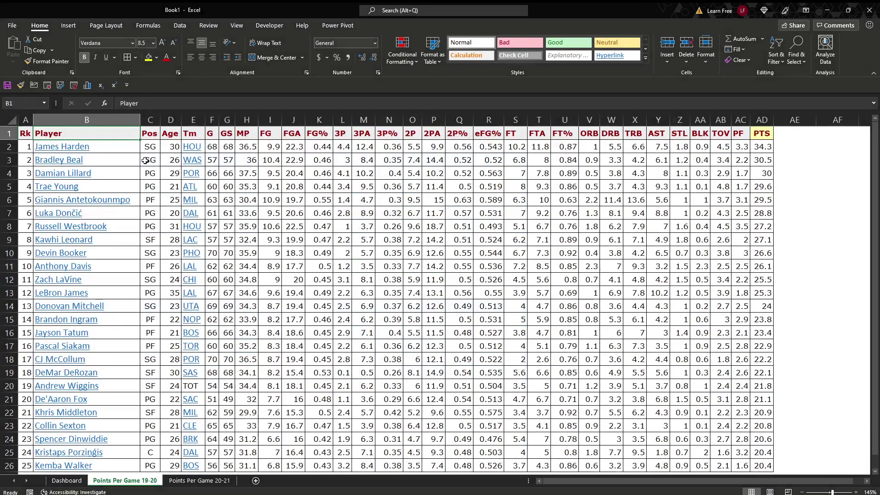
scroll(109, 272, down, 1)
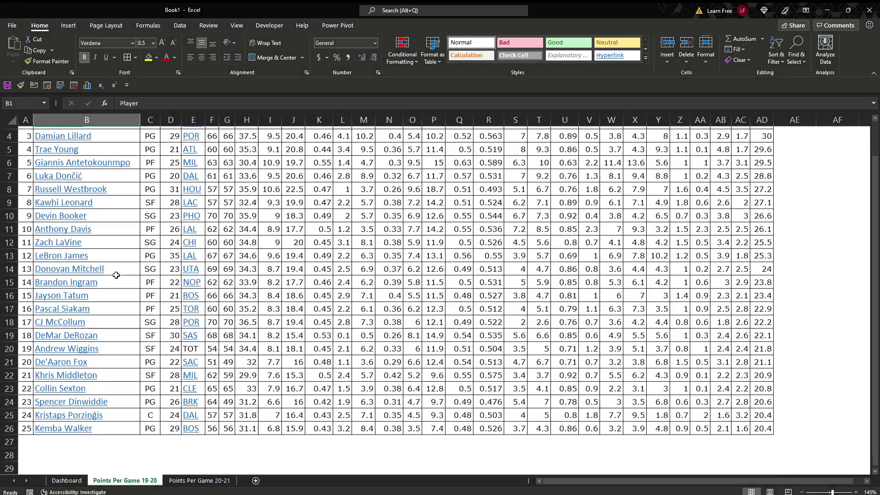
scroll(118, 275, up, 1)
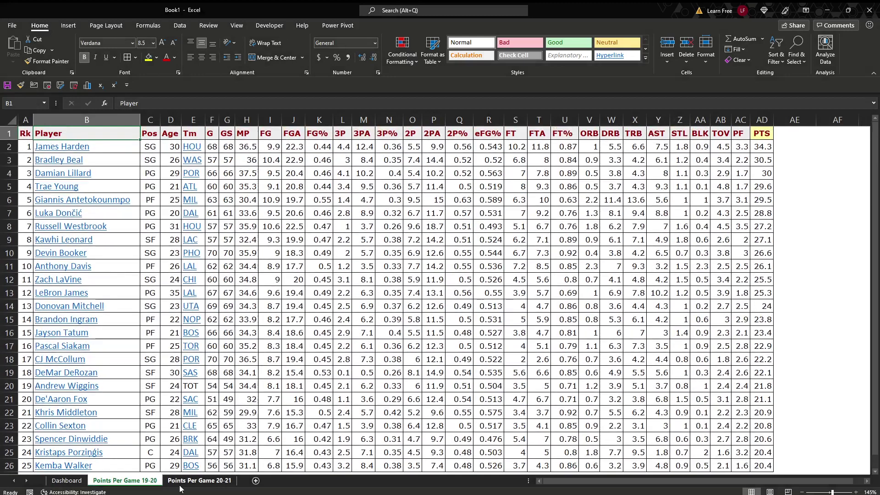
click(175, 485)
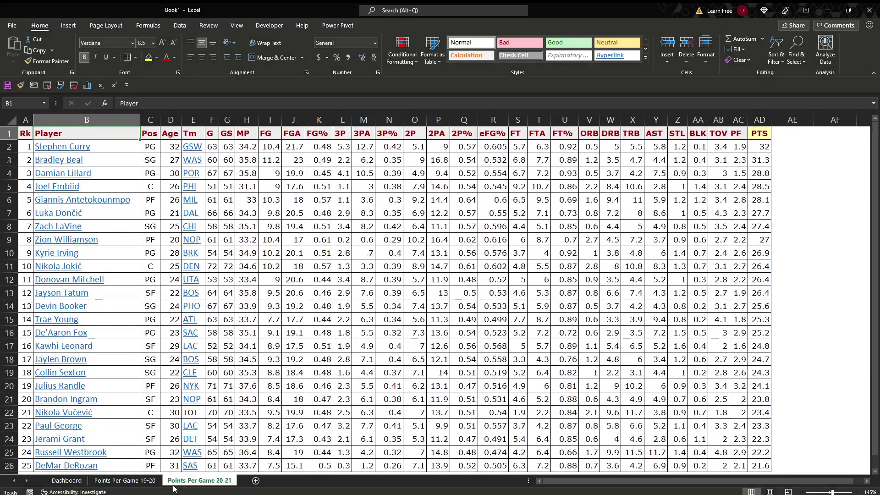
click(25, 133)
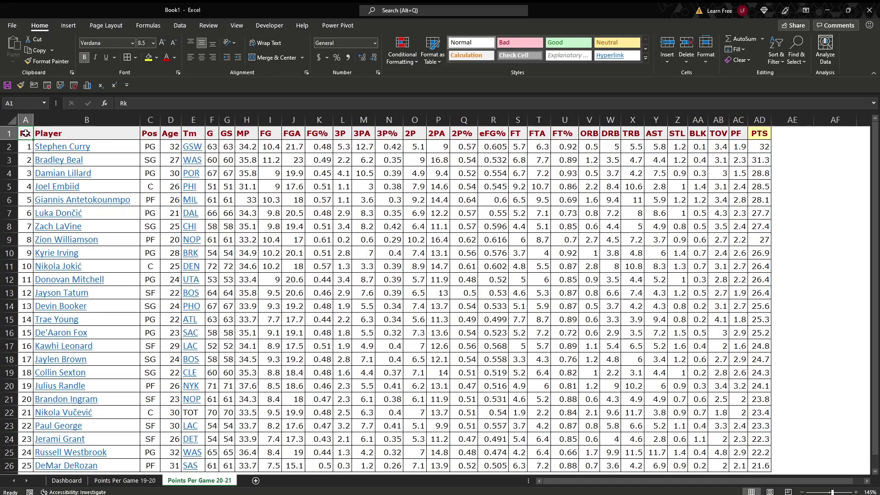
key(ctrl+shift+Right)
key(ctrl+shift+Down)
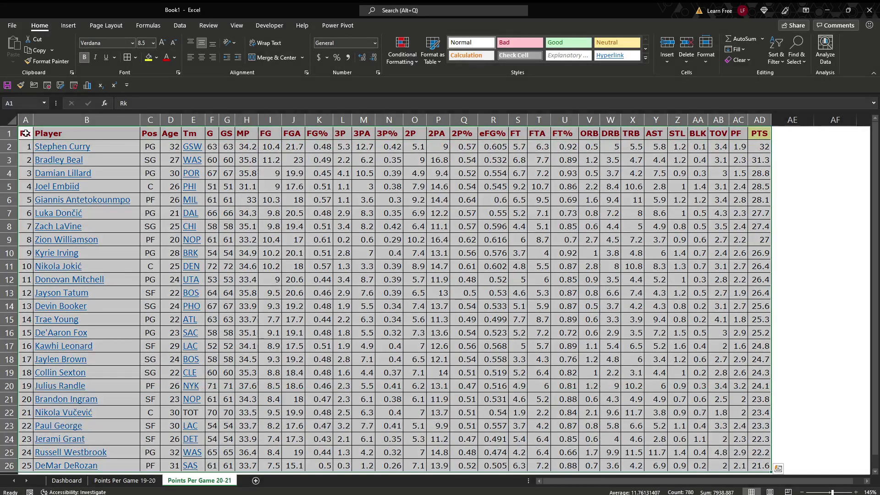
key(ctrl+c)
Paste it over cell A1 of Points Per Game 19-20, then return to Dashboard.
click(130, 482)
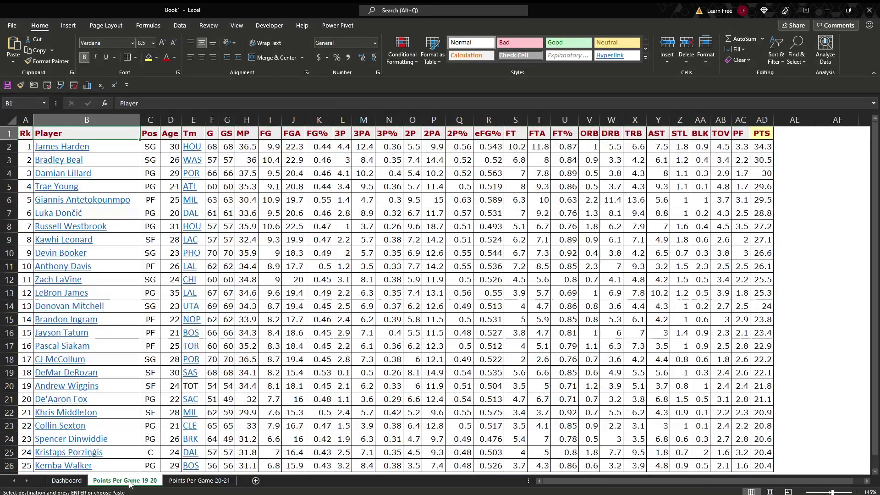
click(29, 134)
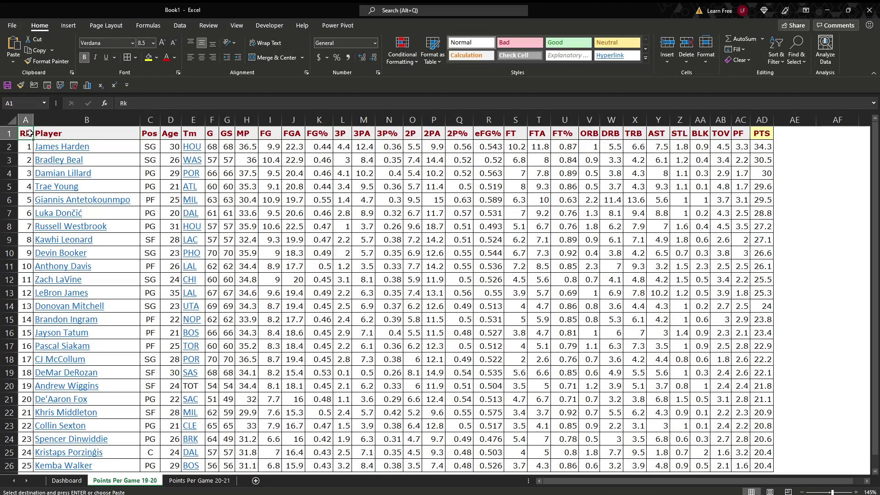
key(ctrl+v)
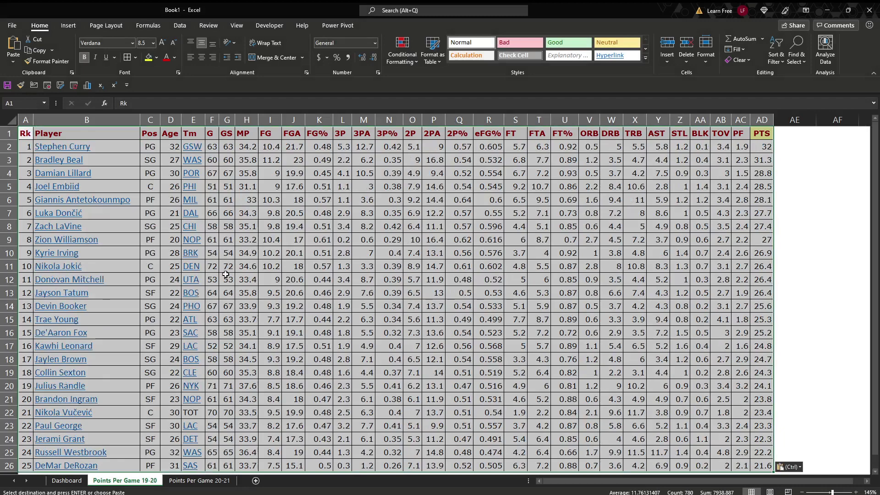
click(199, 480)
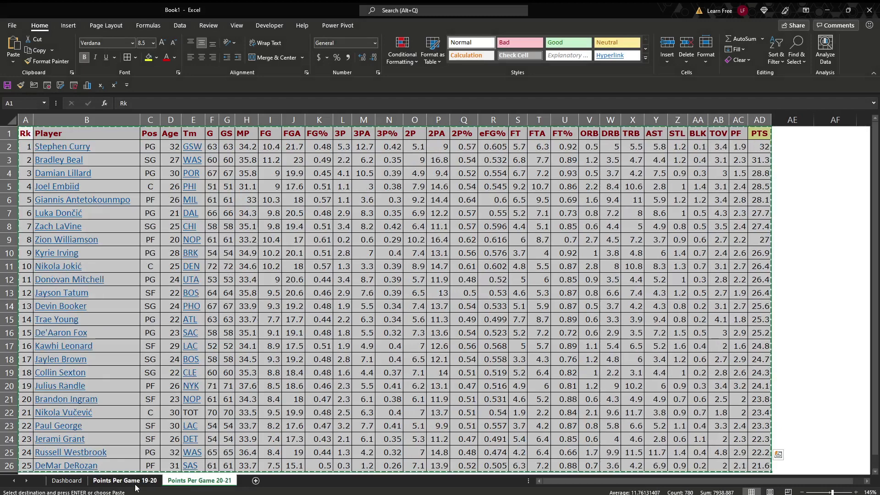
click(106, 481)
click(58, 482)
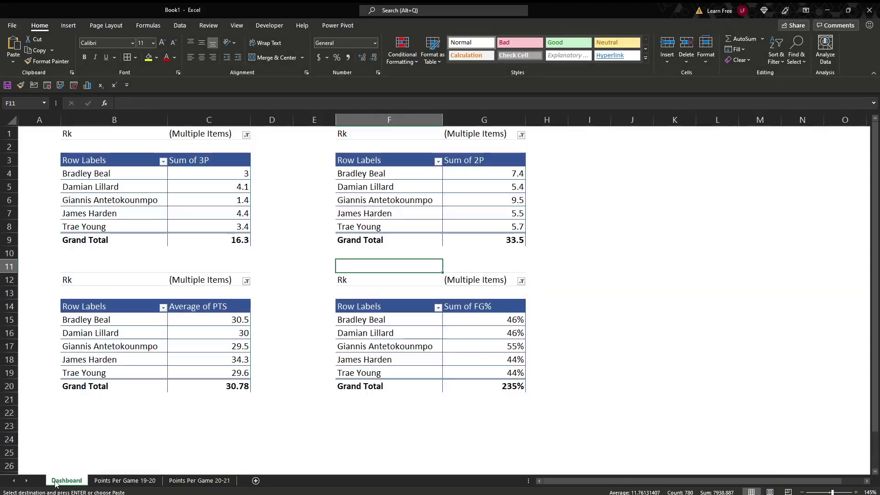
Refresh the four pivots to 2020-21 data, totalling 13.8, 36.1, 29.74 average and 250%.
click(189, 196)
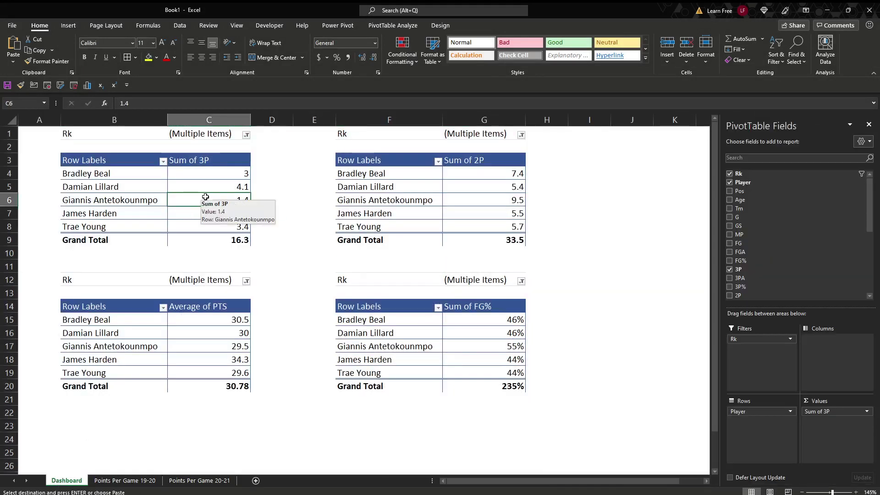
click(391, 27)
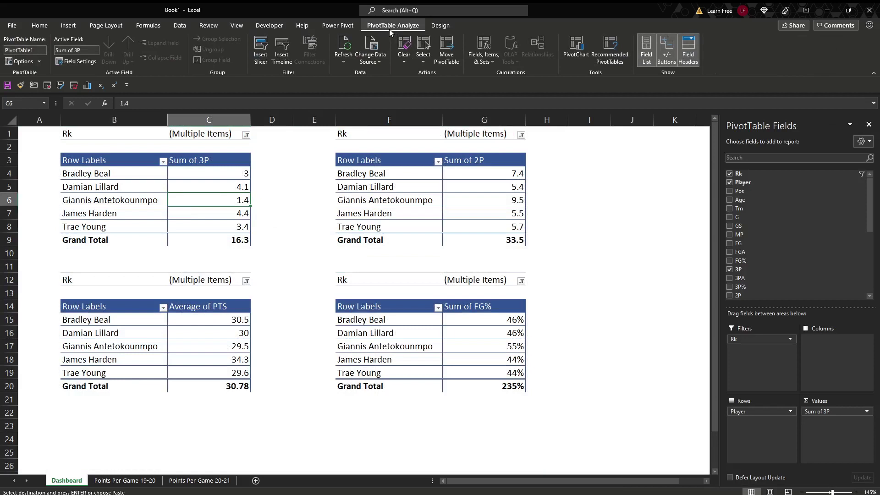
click(345, 51)
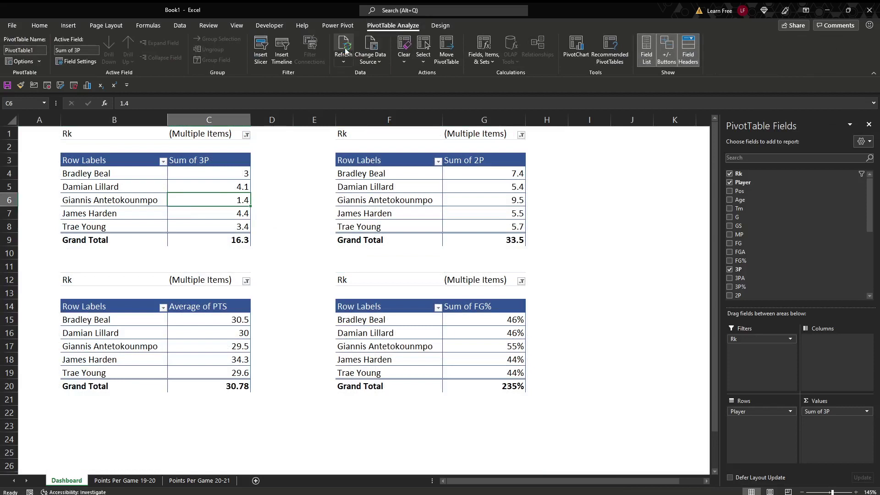
click(385, 189)
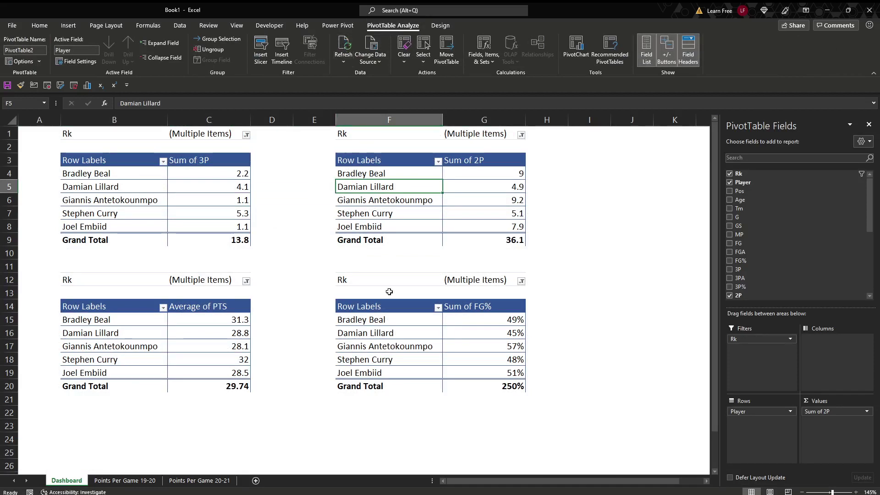
click(389, 338)
click(389, 336)
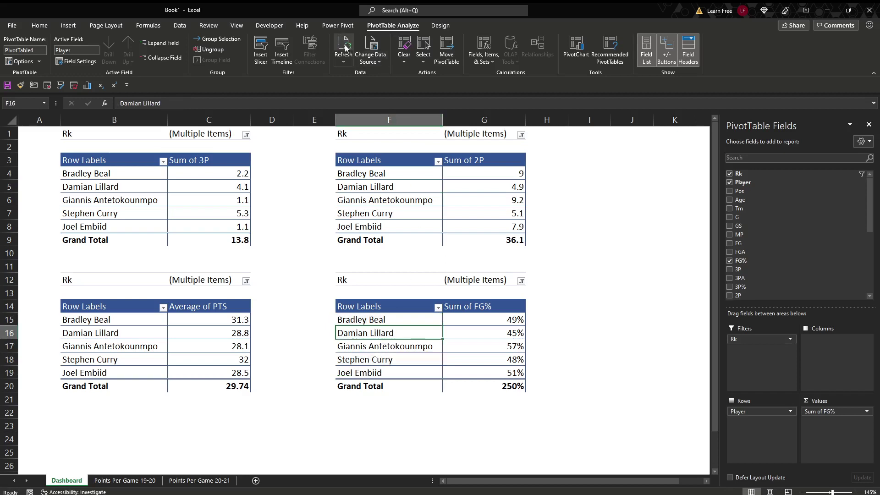
click(233, 336)
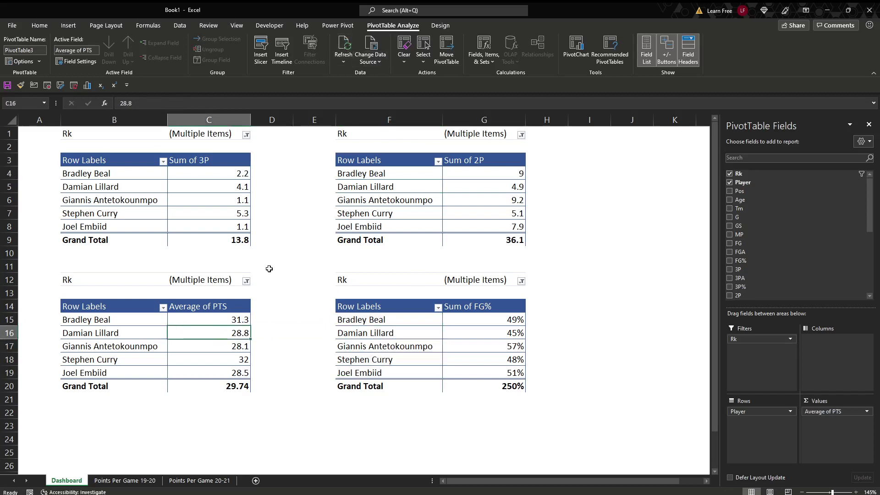
click(347, 45)
click(295, 209)
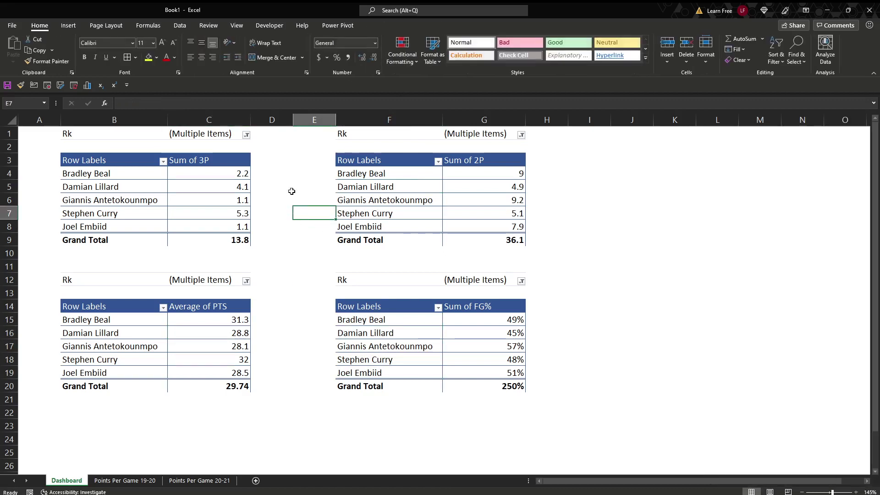
Undo the earlier refreshes, then Refresh All so every pivot shows 2020-21 data (Curry, Embiid, 3P 13.8).
key(ctrl+shift+r)
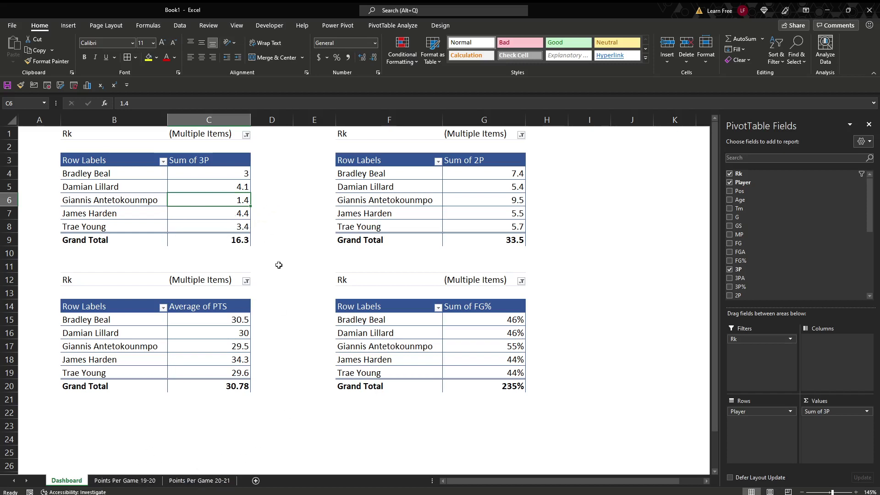
key(ctrl+alt+F5)
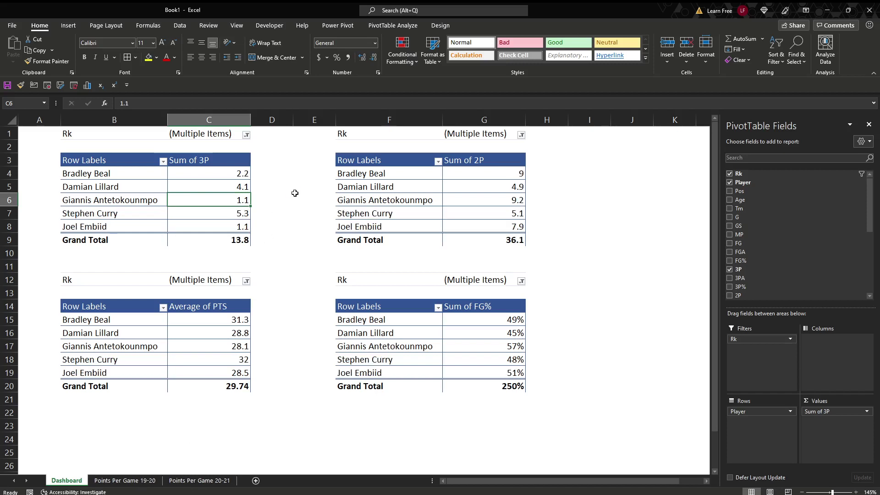